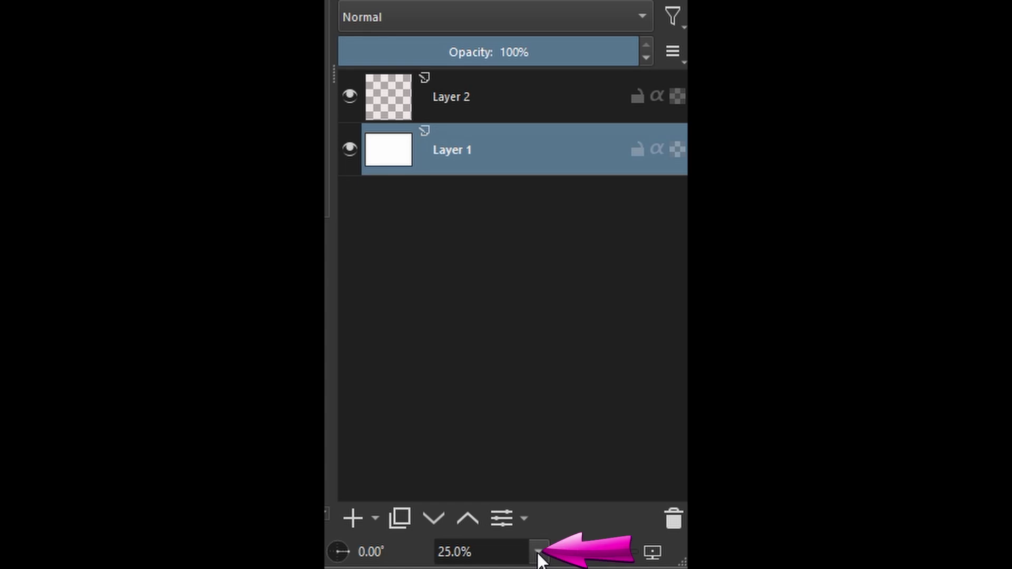
Step: Set 'Zoom steps between powers of 2' to 4 in Krita's Tools preferences and accept
{"action": "left_click", "coordinate": [538, 551]}
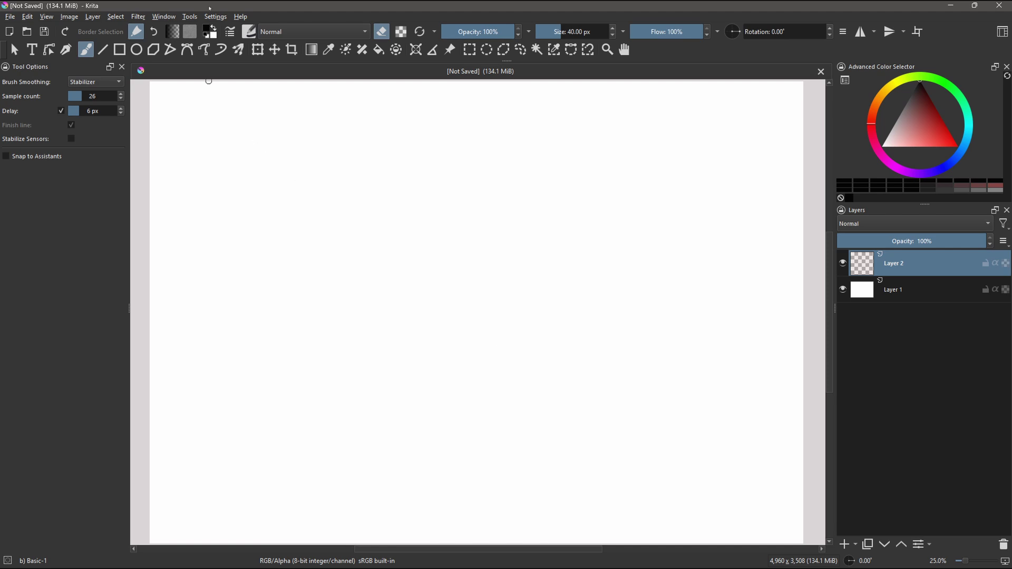
{"action": "left_click", "coordinate": [215, 17]}
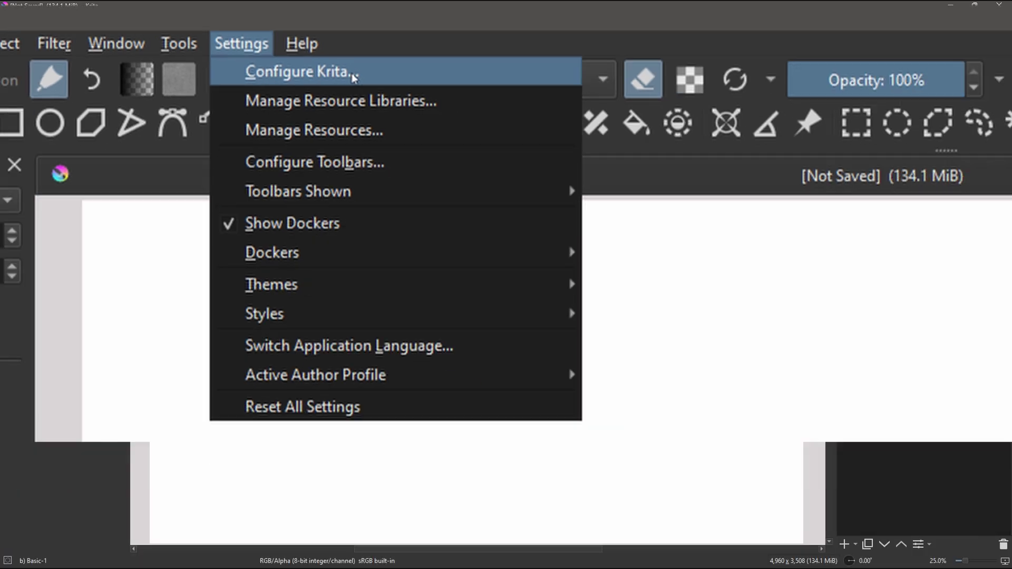
{"action": "left_click", "coordinate": [431, 100]}
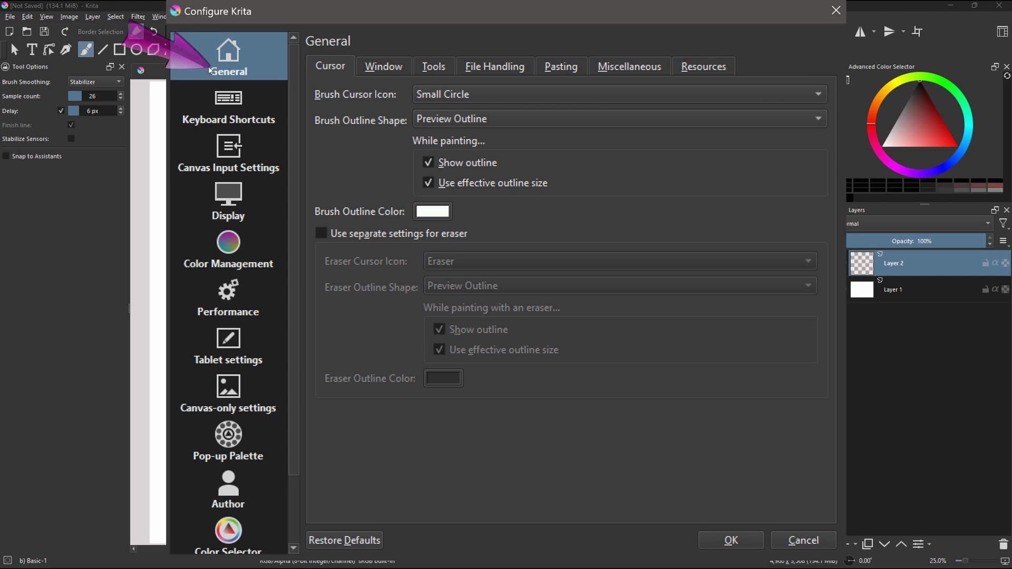
{"action": "left_click", "coordinate": [433, 68]}
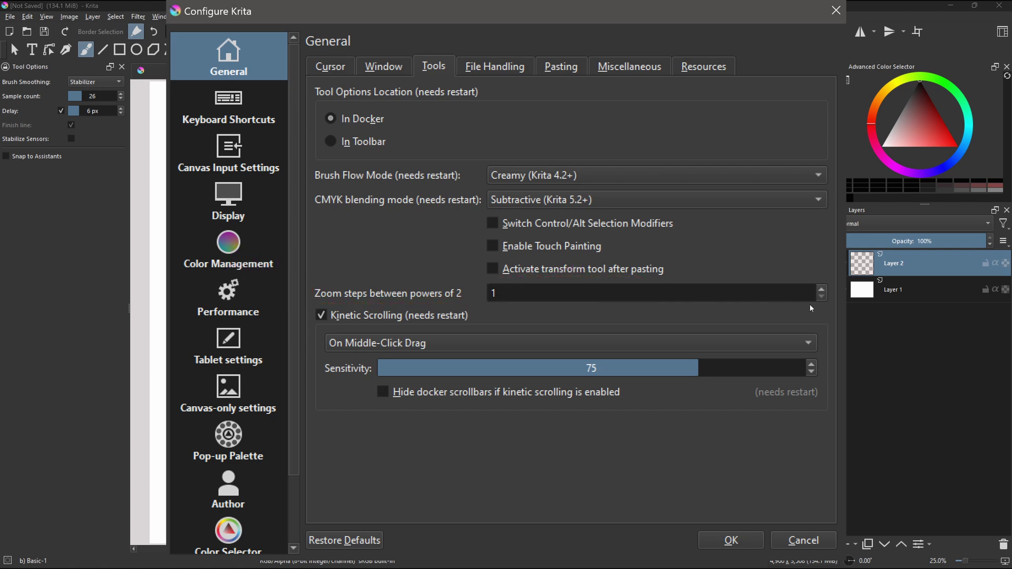
{"action": "left_click", "coordinate": [822, 290]}
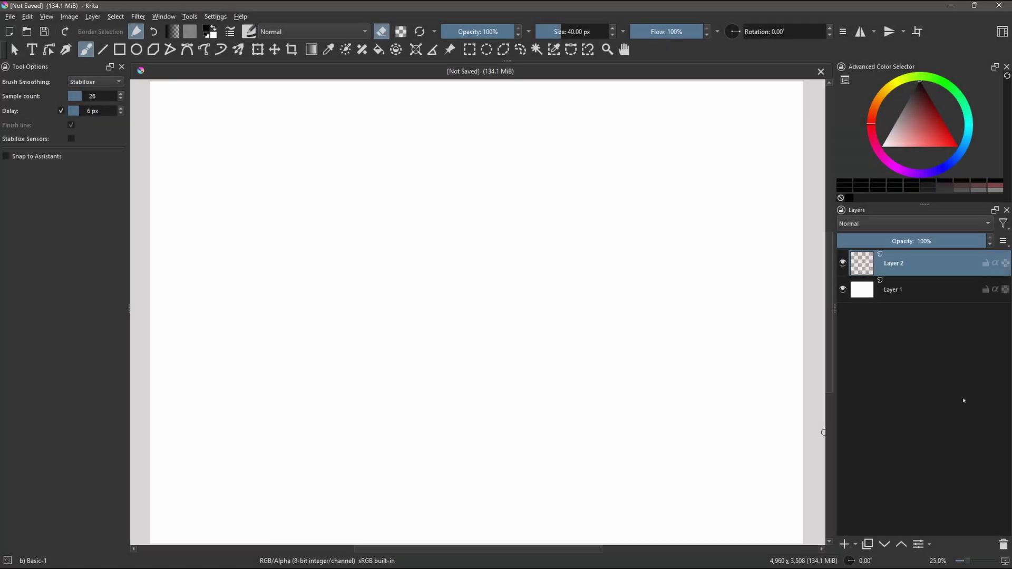
{"action": "left_click", "coordinate": [949, 561]}
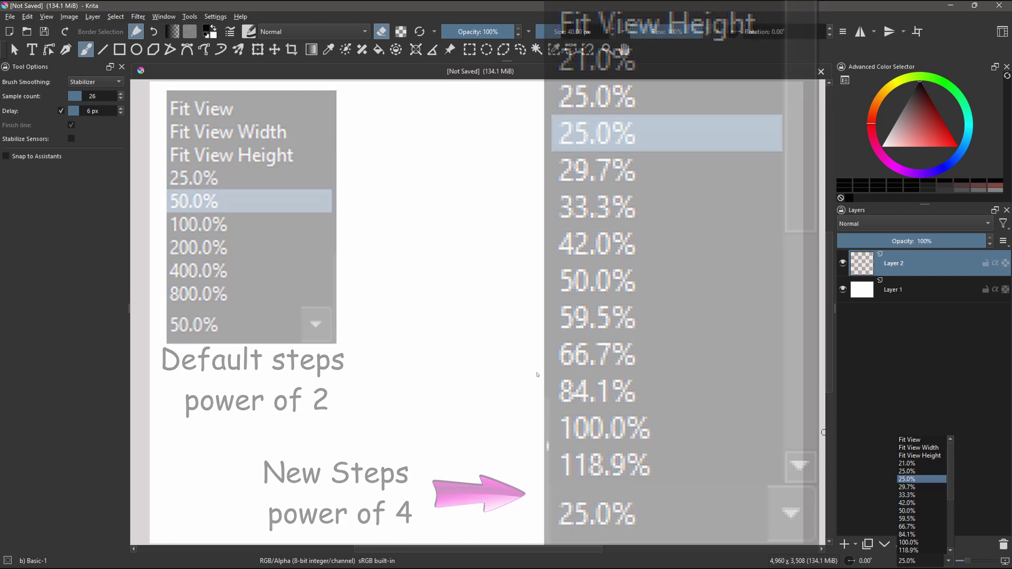
{"action": "scroll", "coordinate": [539, 380], "scroll_direction": "down", "scroll_amount": 1}
{"action": "scroll", "coordinate": [539, 380], "scroll_direction": "down", "scroll_amount": 1}
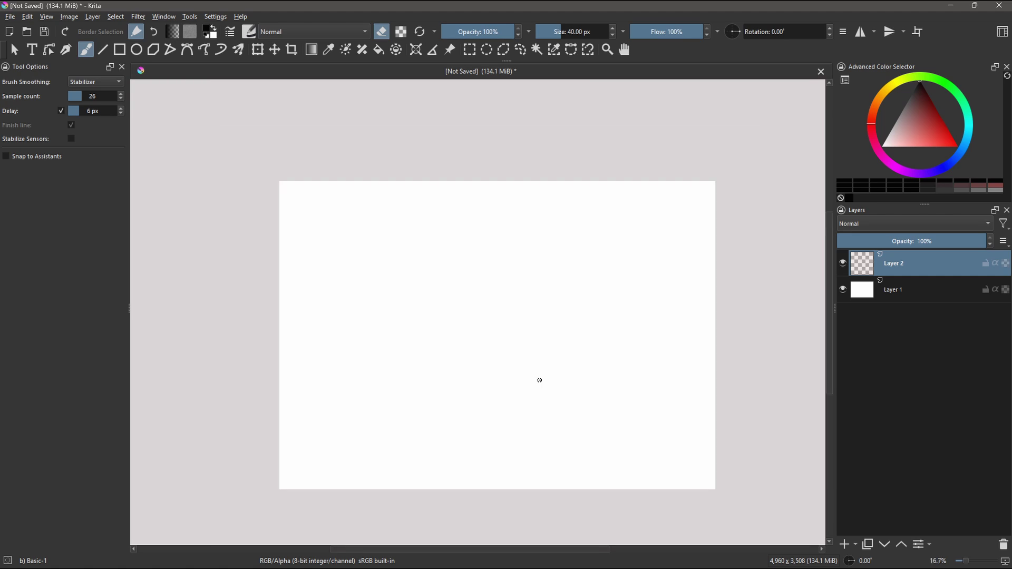
{"action": "scroll", "coordinate": [539, 380], "scroll_direction": "down", "scroll_amount": 1}
{"action": "scroll", "coordinate": [539, 380], "scroll_direction": "down", "scroll_amount": 1}
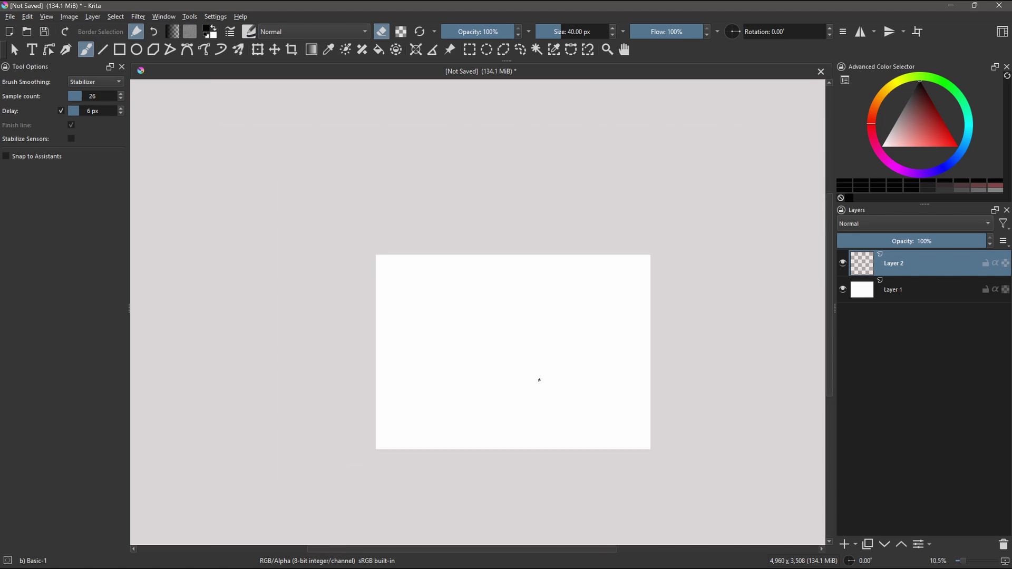
{"action": "scroll", "coordinate": [539, 380], "scroll_direction": "up", "scroll_amount": 1}
{"action": "scroll", "coordinate": [539, 380], "scroll_direction": "up", "scroll_amount": 1}
{"action": "scroll", "coordinate": [540, 379], "scroll_direction": "up", "scroll_amount": 1}
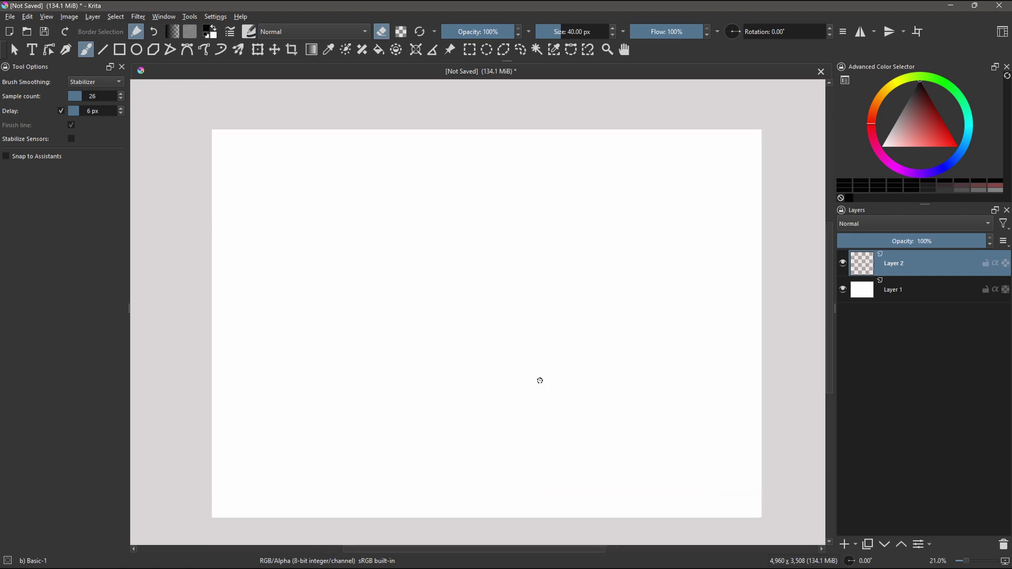
{"action": "scroll", "coordinate": [540, 379], "scroll_direction": "up", "scroll_amount": 1}
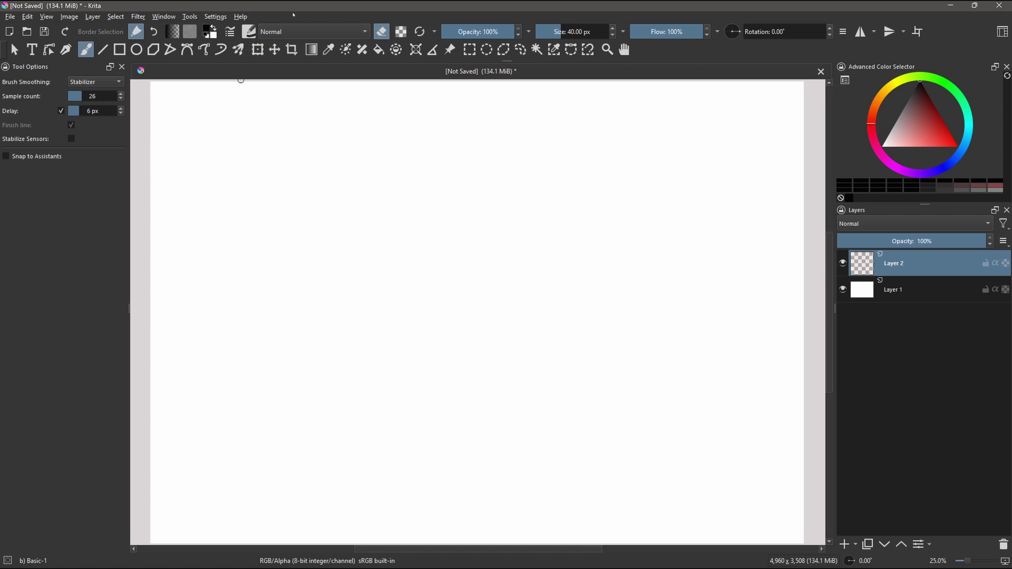
Step: Bump 'Zoom steps between powers of 2' from 4 to 5 in the Tools preferences
{"action": "left_click", "coordinate": [215, 17]}
{"action": "left_click", "coordinate": [237, 27]}
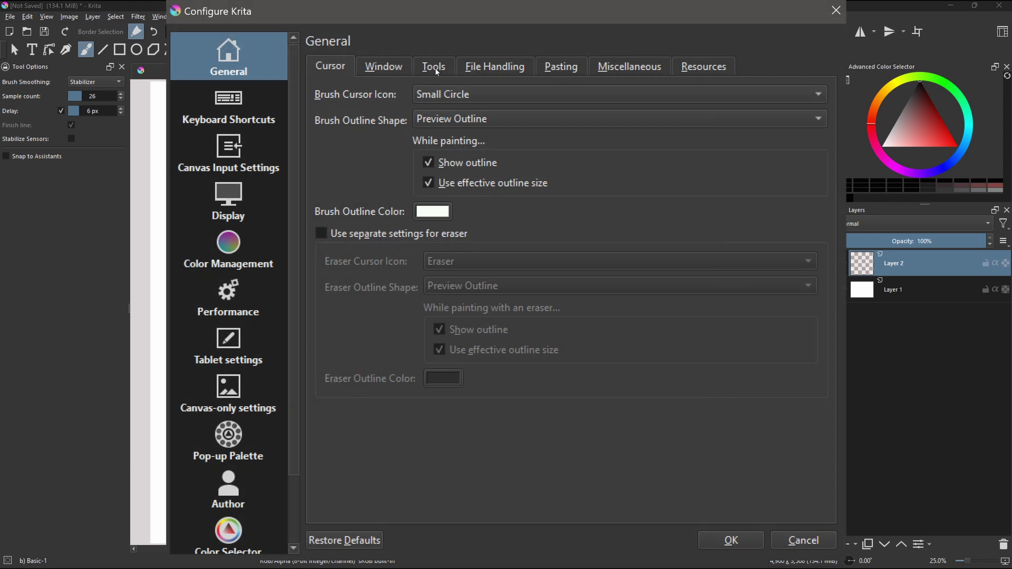
{"action": "left_click", "coordinate": [436, 68]}
{"action": "left_click", "coordinate": [822, 290]}
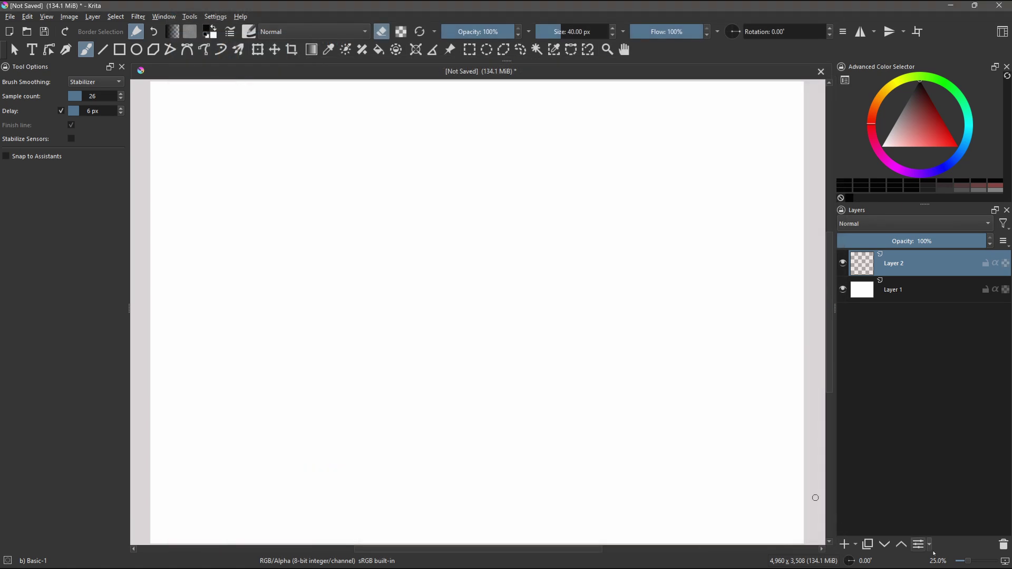
Step: Set the canvas zoom to 23.3% from the status-bar preset zoom list
{"action": "left_click", "coordinate": [947, 561]}
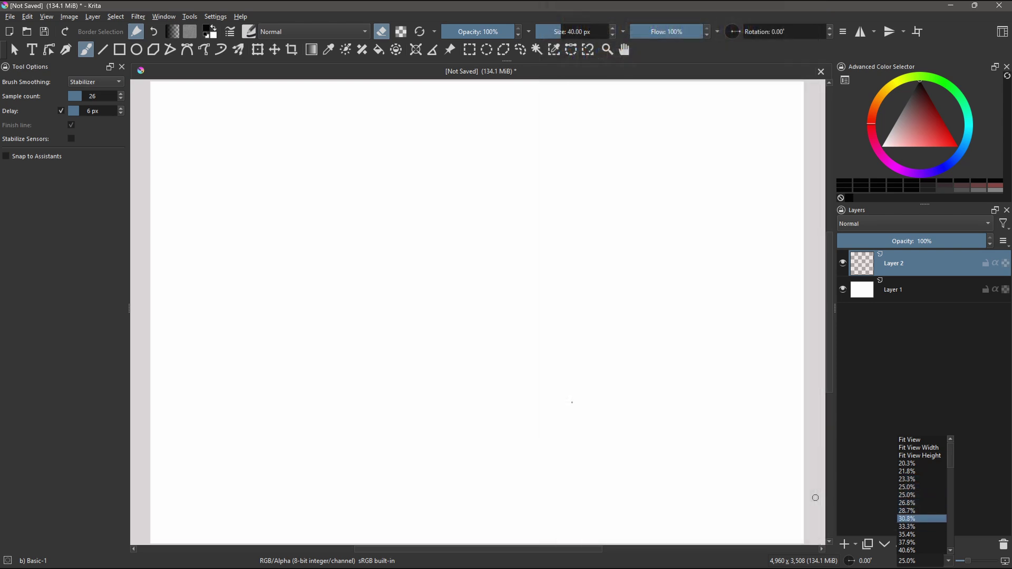
{"action": "left_click", "coordinate": [917, 479]}
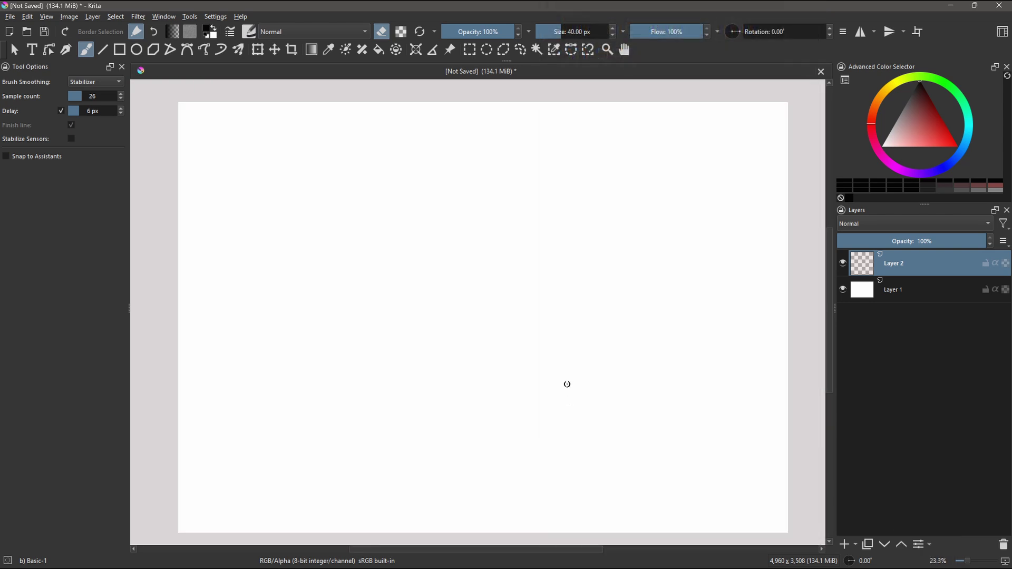
{"action": "scroll", "coordinate": [567, 384], "scroll_direction": "down", "scroll_amount": 1}
{"action": "scroll", "coordinate": [567, 384], "scroll_direction": "down", "scroll_amount": 1}
{"action": "scroll", "coordinate": [567, 384], "scroll_direction": "down", "scroll_amount": 1}
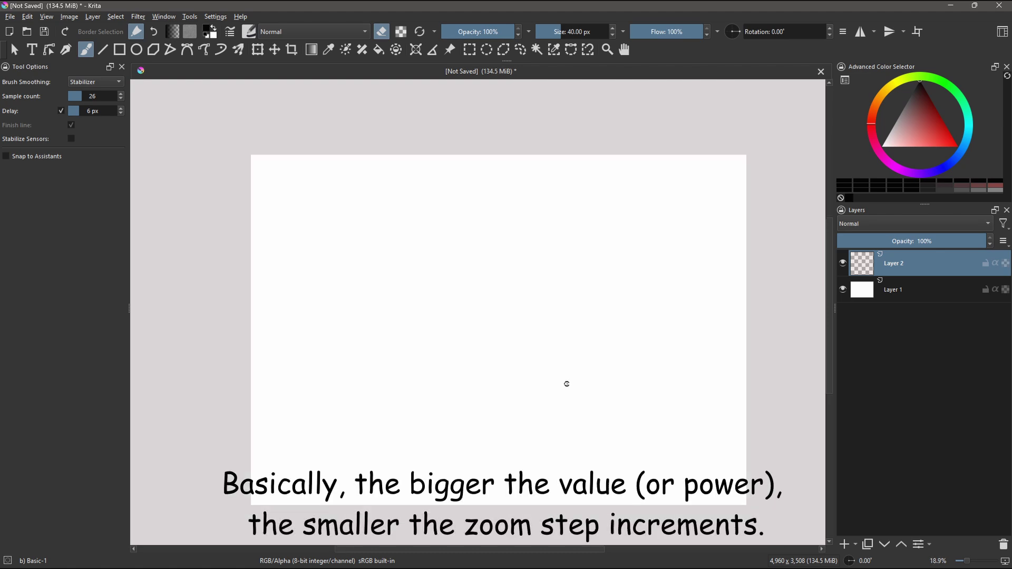
{"action": "scroll", "coordinate": [567, 384], "scroll_direction": "down", "scroll_amount": 1}
{"action": "scroll", "coordinate": [567, 385], "scroll_direction": "down", "scroll_amount": 1}
{"action": "scroll", "coordinate": [567, 384], "scroll_direction": "down", "scroll_amount": 1}
{"action": "scroll", "coordinate": [567, 384], "scroll_direction": "down", "scroll_amount": 1}
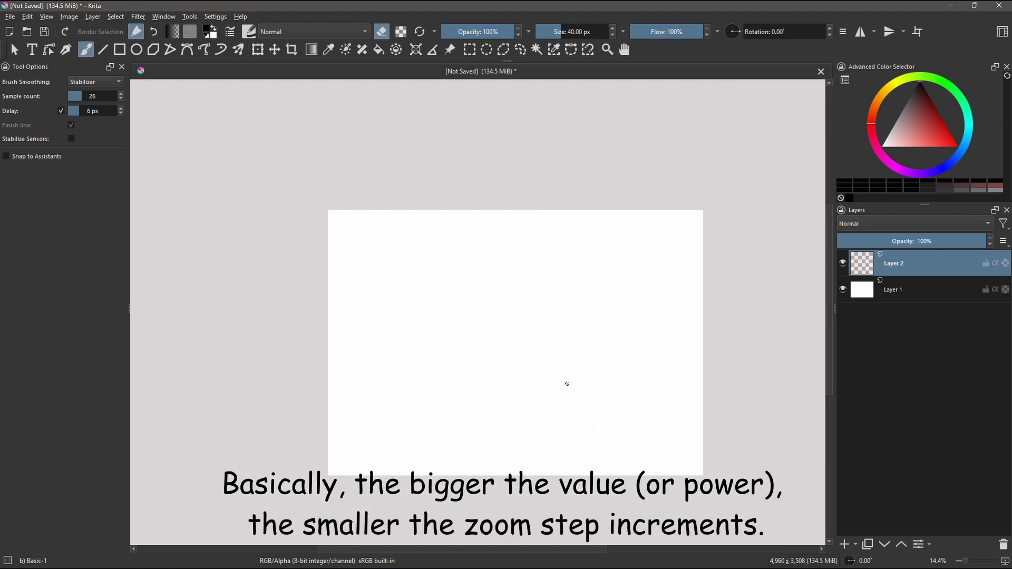
{"action": "scroll", "coordinate": [568, 384], "scroll_direction": "down", "scroll_amount": 1}
{"action": "scroll", "coordinate": [566, 384], "scroll_direction": "up", "scroll_amount": 1}
{"action": "scroll", "coordinate": [567, 384], "scroll_direction": "up", "scroll_amount": 1}
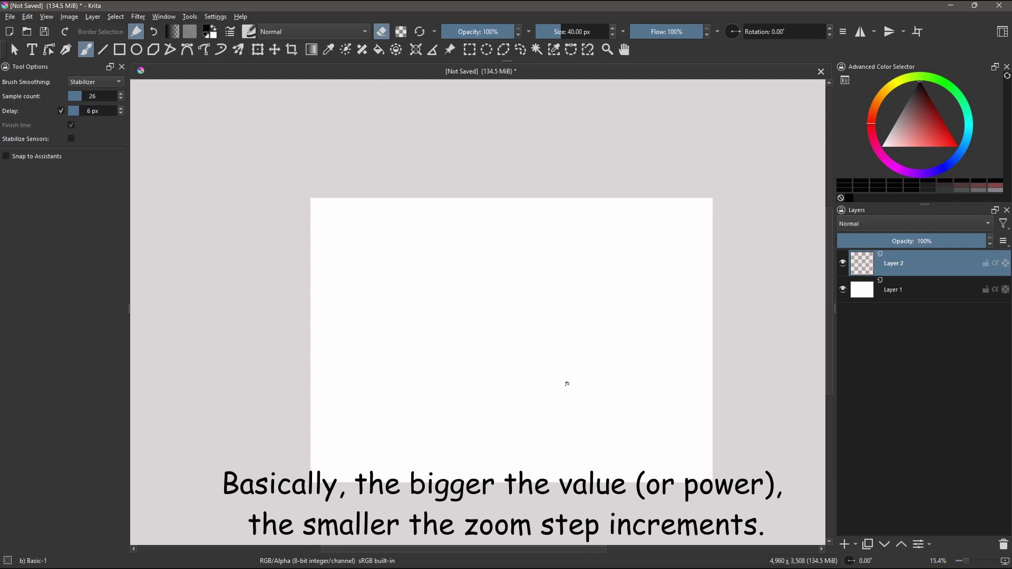
{"action": "scroll", "coordinate": [567, 385], "scroll_direction": "up", "scroll_amount": 1}
{"action": "scroll", "coordinate": [567, 385], "scroll_direction": "up", "scroll_amount": 1}
{"action": "scroll", "coordinate": [567, 384], "scroll_direction": "up", "scroll_amount": 1}
{"action": "scroll", "coordinate": [567, 384], "scroll_direction": "up", "scroll_amount": 1}
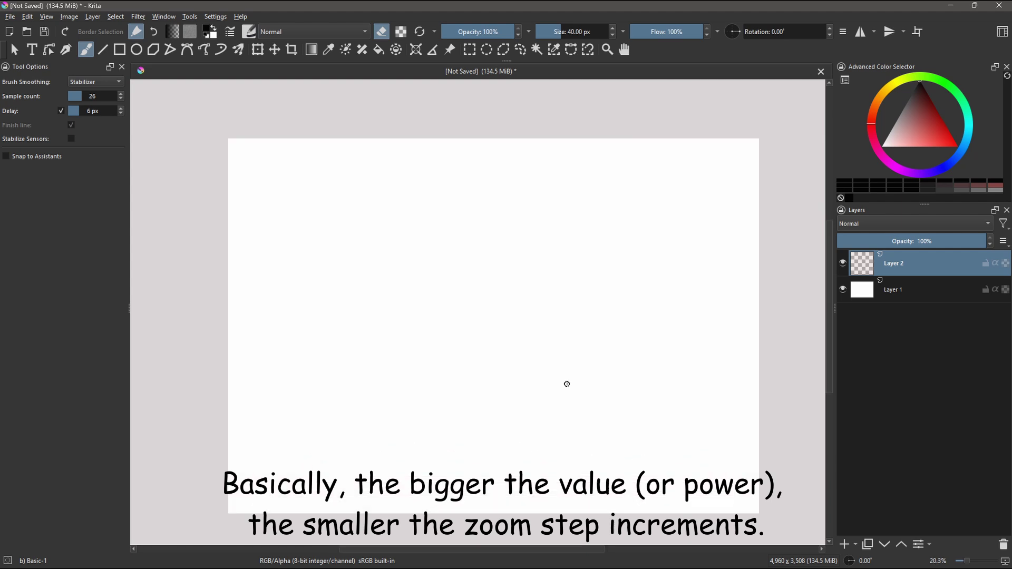
{"action": "scroll", "coordinate": [567, 384], "scroll_direction": "up", "scroll_amount": 1}
{"action": "scroll", "coordinate": [567, 385], "scroll_direction": "up", "scroll_amount": 1}
{"action": "scroll", "coordinate": [567, 384], "scroll_direction": "up", "scroll_amount": 1}
{"action": "scroll", "coordinate": [567, 385], "scroll_direction": "up", "scroll_amount": 1}
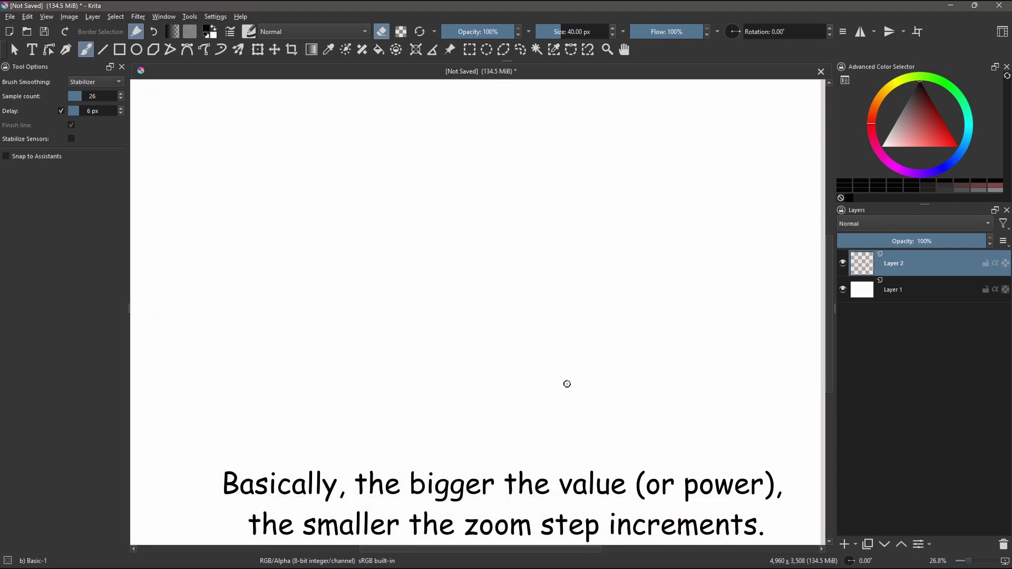